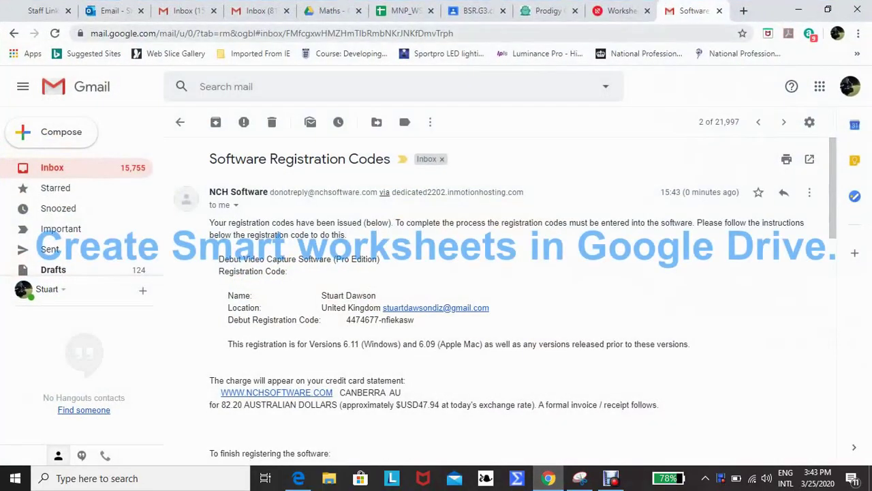
Switch to Google Drive and create a new blank Google Sheets spreadsheet in the Maths folder.
left_click(332, 11)
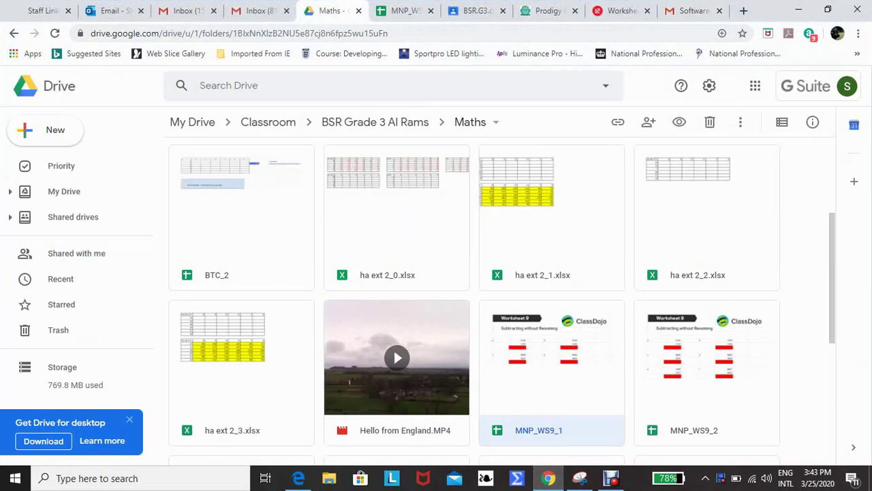
left_click(45, 129)
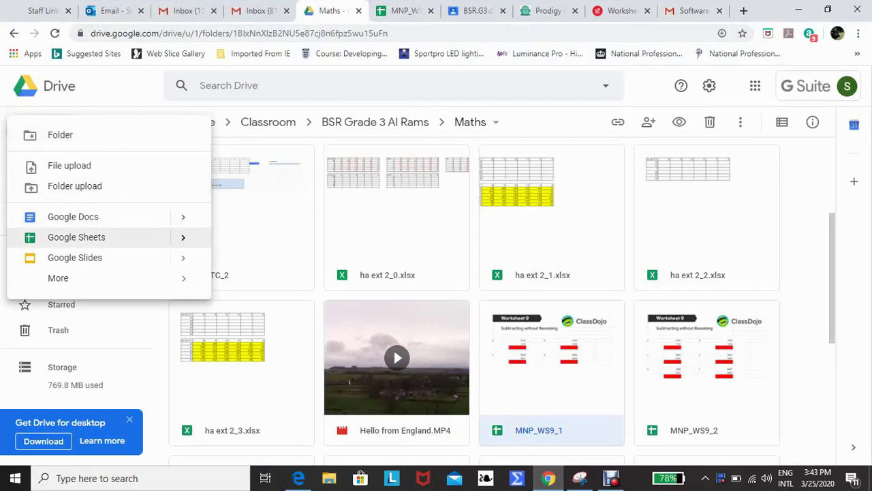
left_click(76, 236)
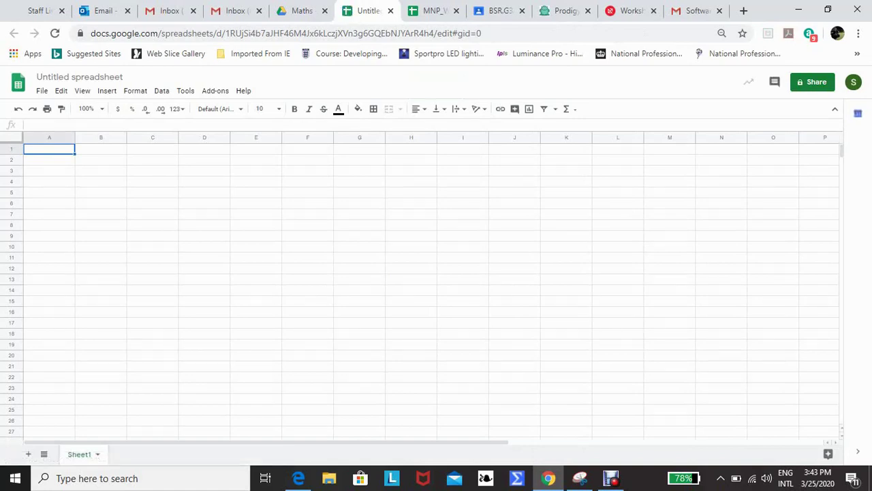
Rename the untitled spreadsheet as "Maths sheet 1".
left_click(80, 78)
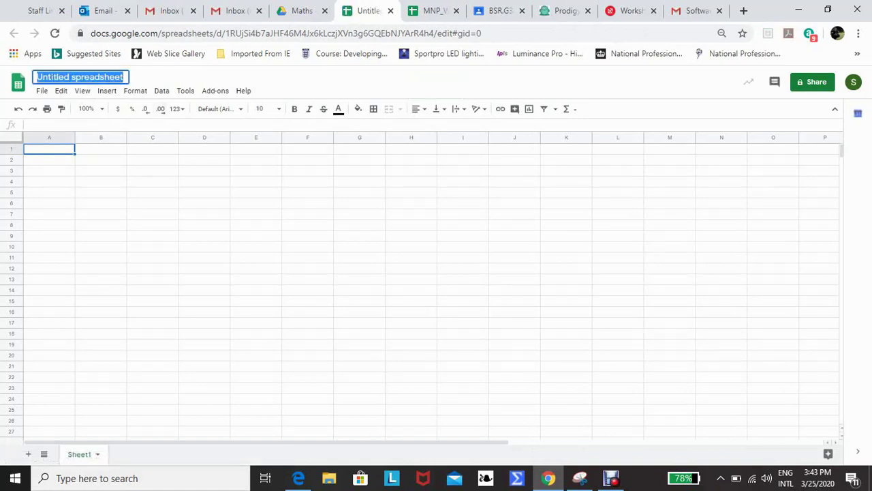
type("Maths sh")
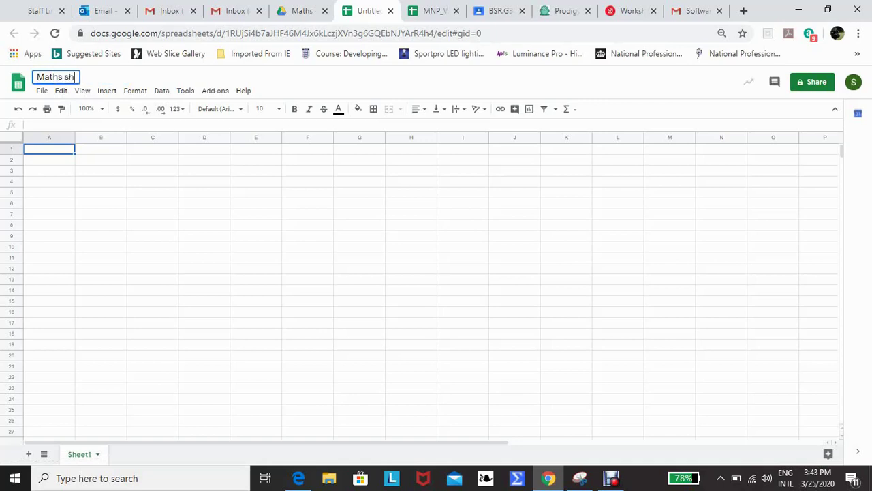
type("eet 1")
key("Return")
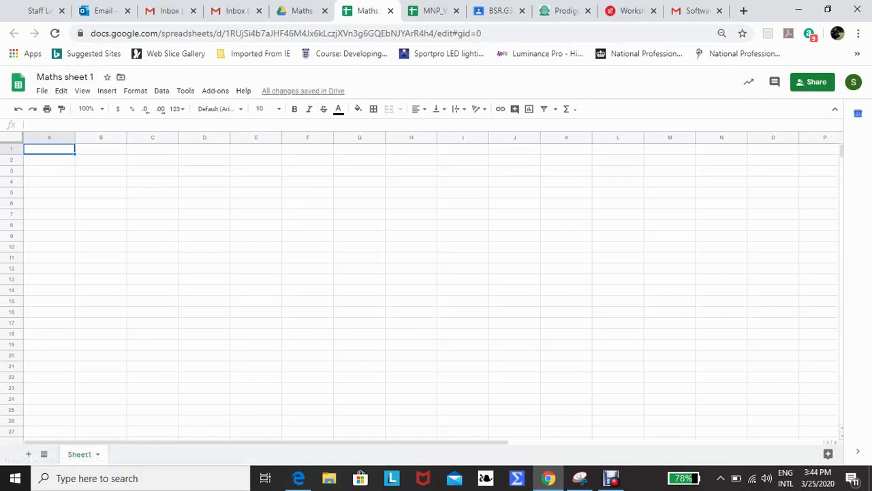
Copy the subtraction question snip from Snipping Tool and paste it into the spreadsheet at cell A2.
left_click(580, 478)
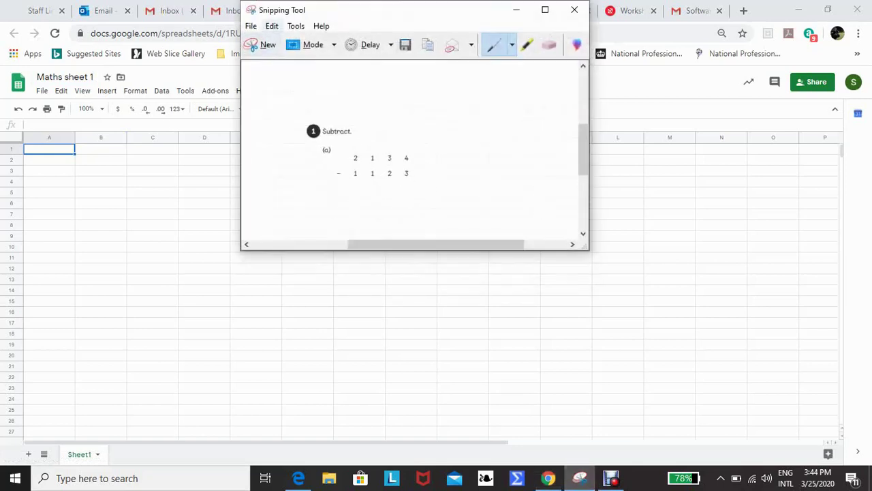
left_click(272, 25)
left_click(293, 41)
left_click(549, 478)
right_click(49, 148)
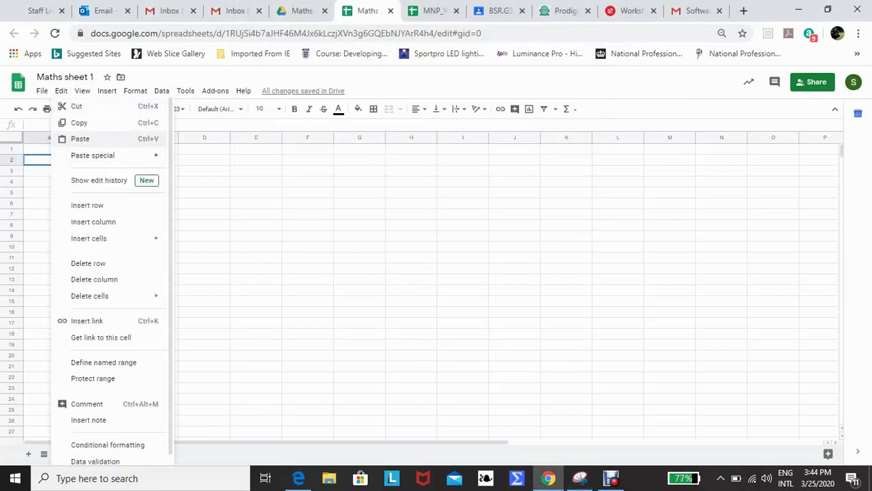
left_click(68, 139)
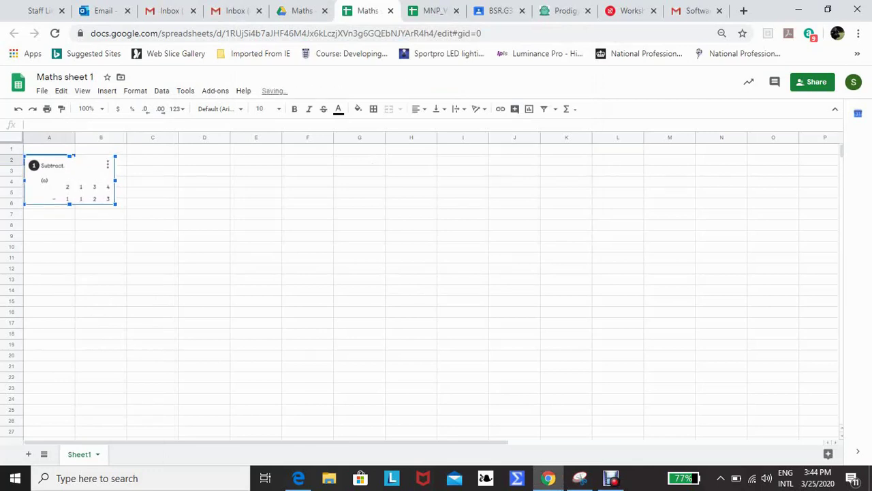
Enlarge the pasted question picture down to row 9, trim its width from column A's side, and nudge it slightly right.
left_click_drag(115, 204, 183, 240)
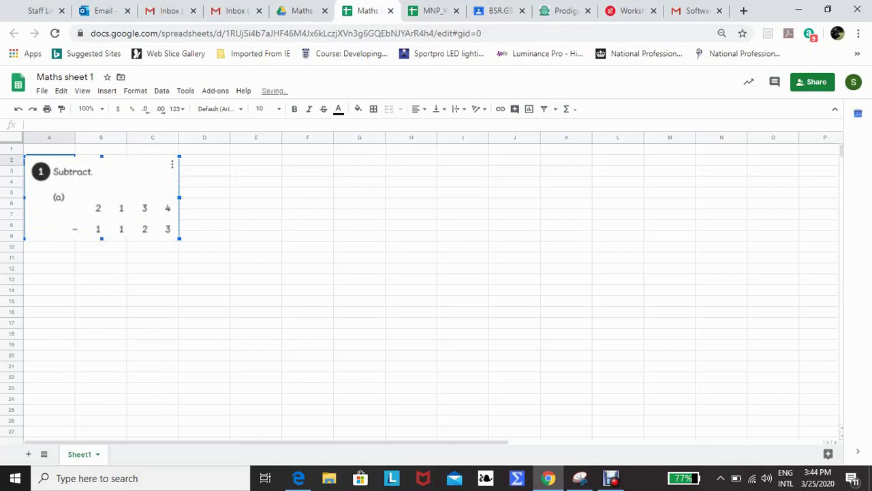
left_click_drag(25, 198, 60, 197)
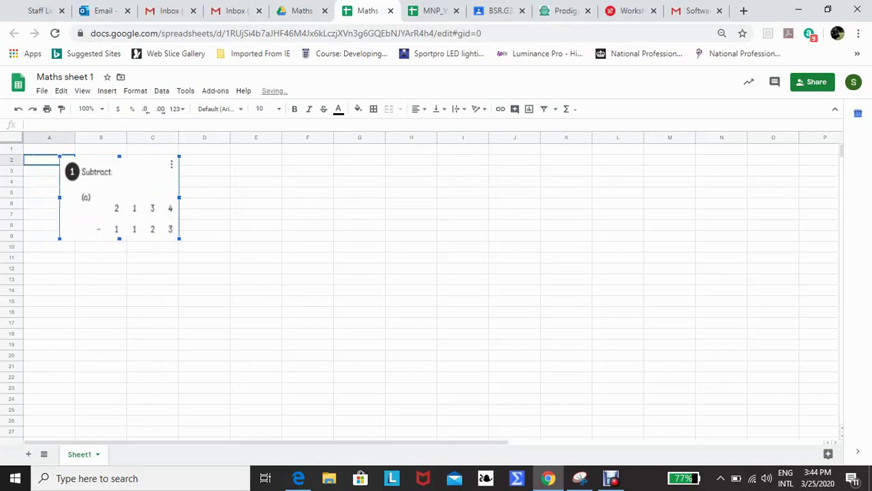
key("Right")
key("Right")
key("Right")
key("Right")
key("Right")
key("Right")
key("Right")
key("Right")
key("Right")
key("Right")
key("Right")
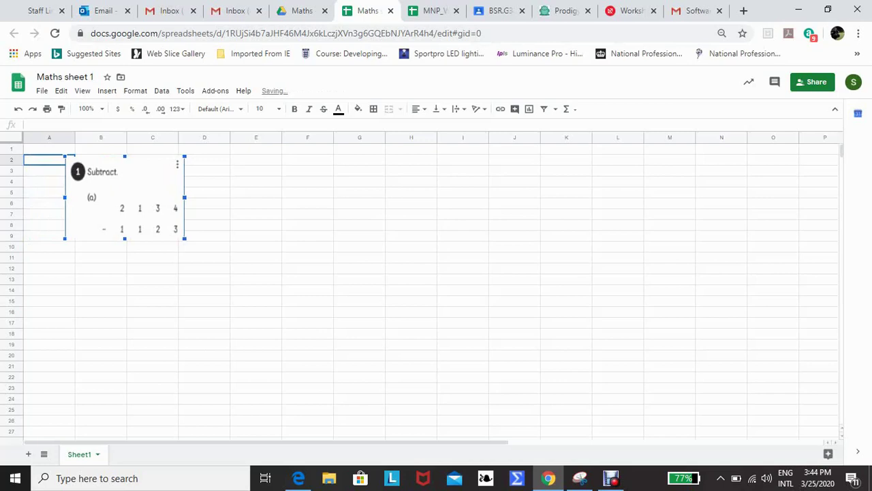
Apply all borders to cell C10 directly below the subtraction to make an answer box.
left_click(153, 247)
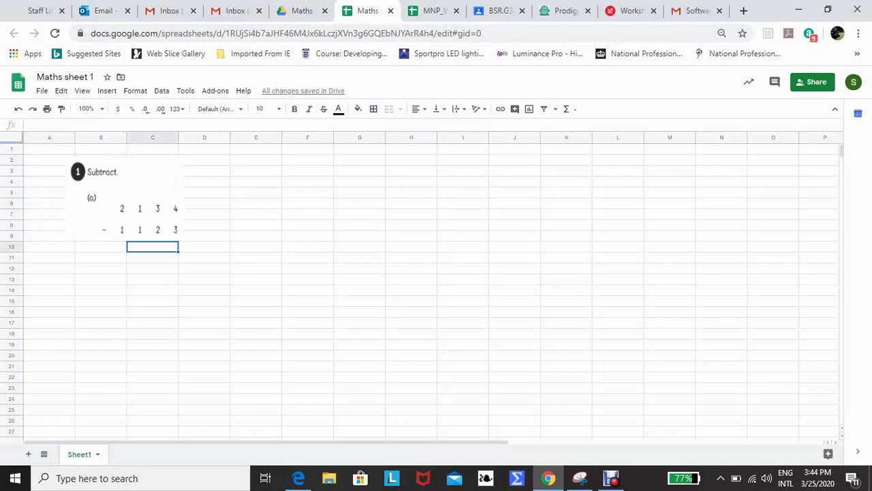
left_click(373, 108)
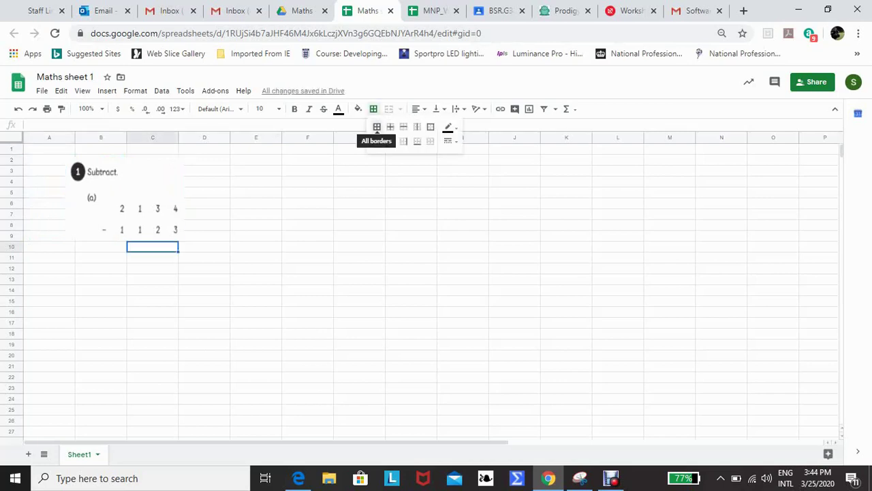
left_click(377, 127)
left_click(153, 279)
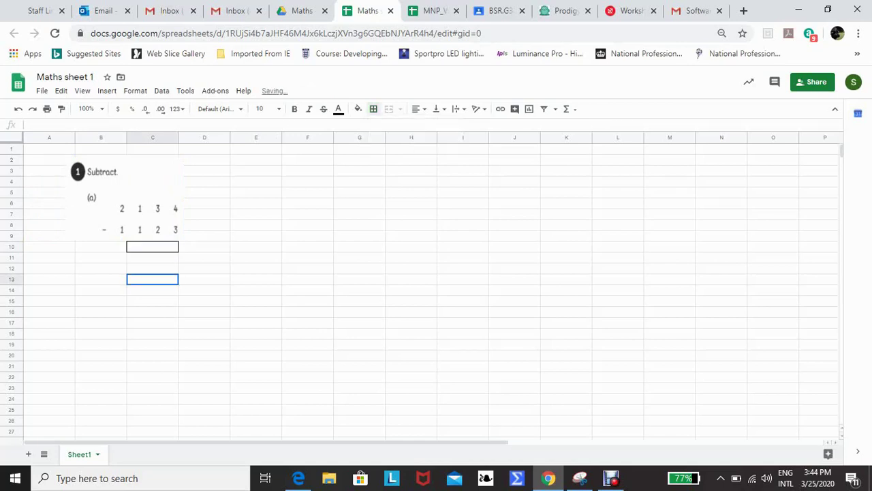
Narrow the question picture so its left edge lines up with the start of column B.
left_click(153, 247)
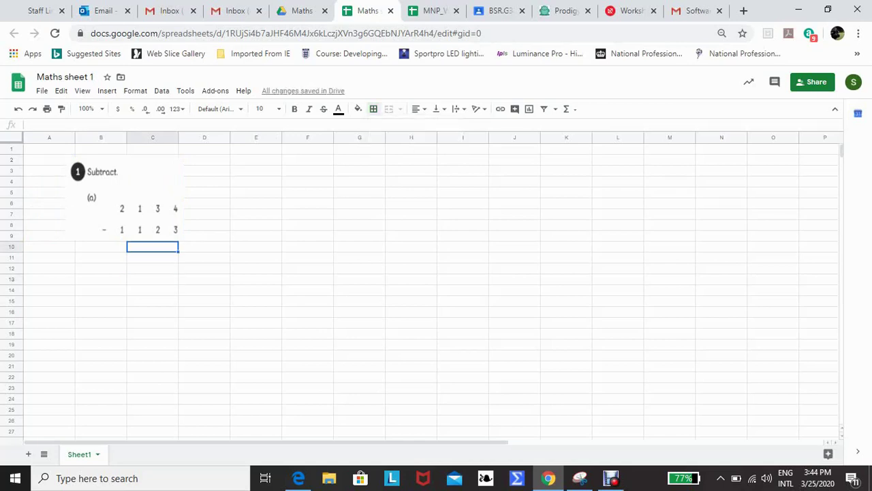
left_click(136, 205)
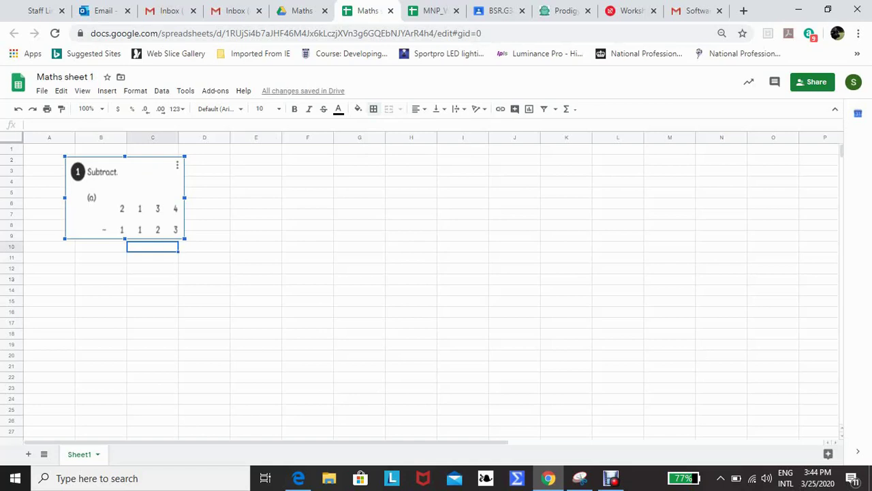
left_click_drag(65, 198, 76, 198)
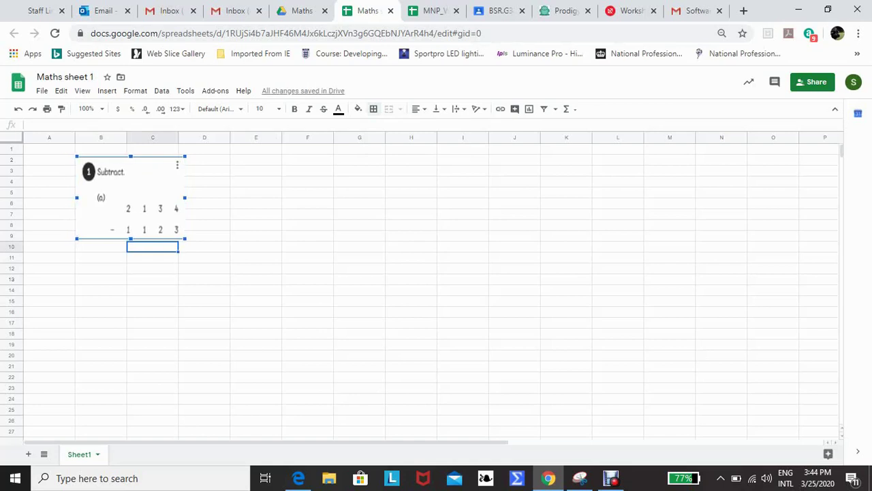
left_click(153, 323)
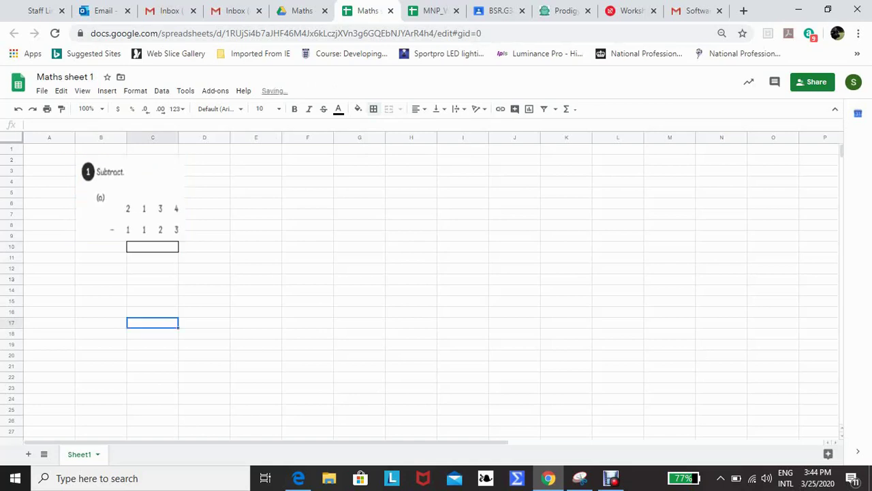
Enter the answer 1011 in the bordered cell C10.
left_click(153, 247)
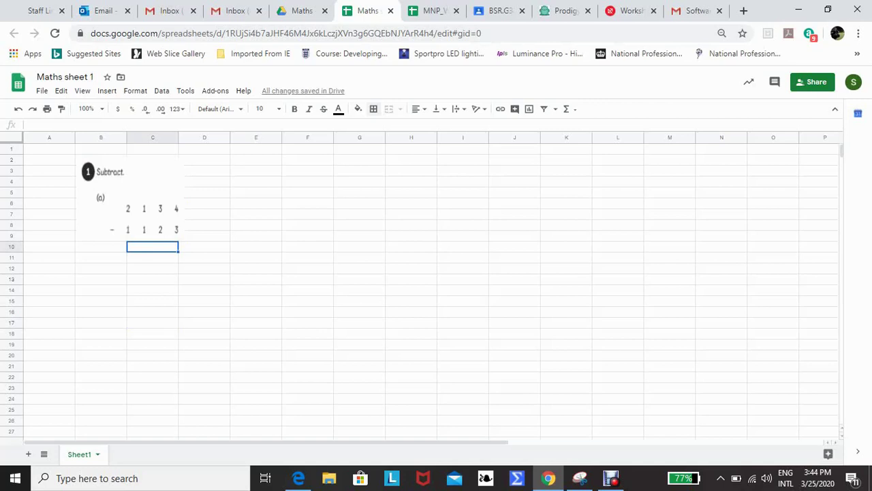
type("1011")
left_click(152, 269)
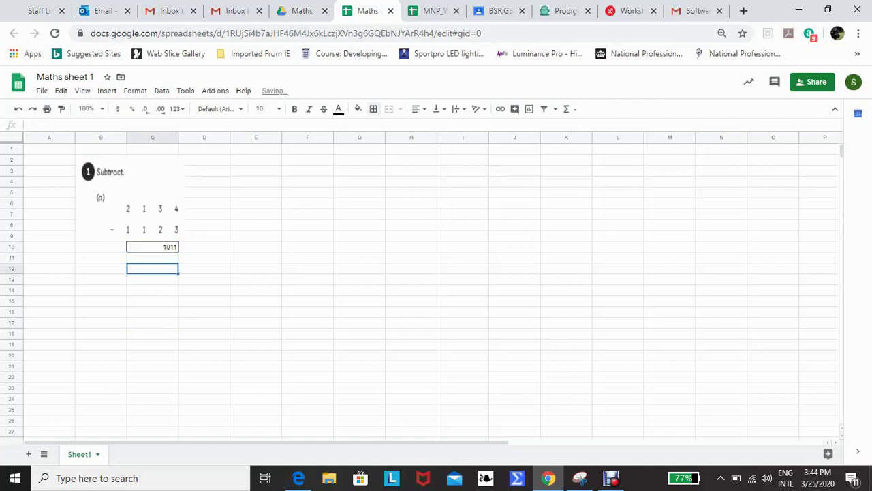
Set up a conditional format rule for C10 that fills the cell bright green when its value is equal to 1011.
right_click(156, 246)
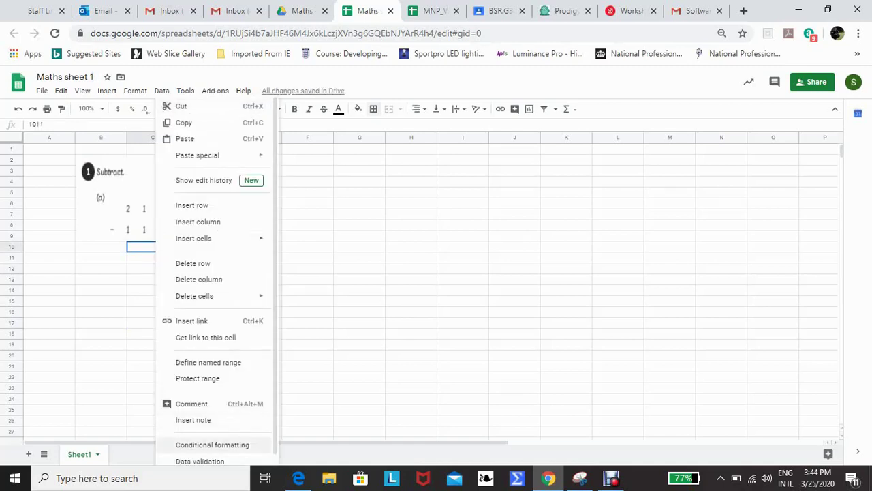
left_click(204, 444)
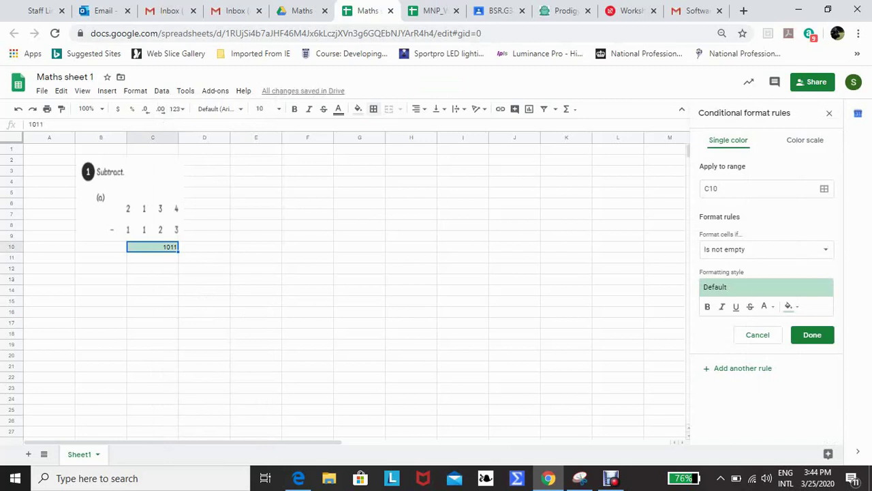
left_click(766, 249)
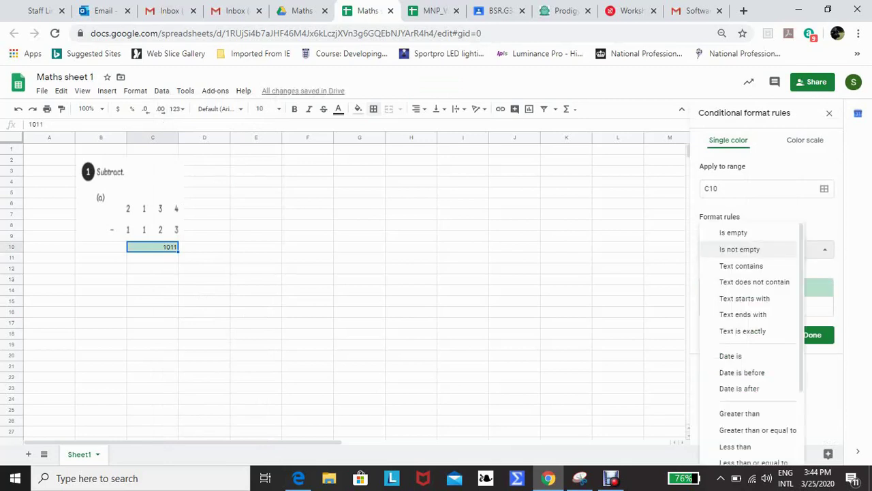
scroll(750, 307, "down", 3)
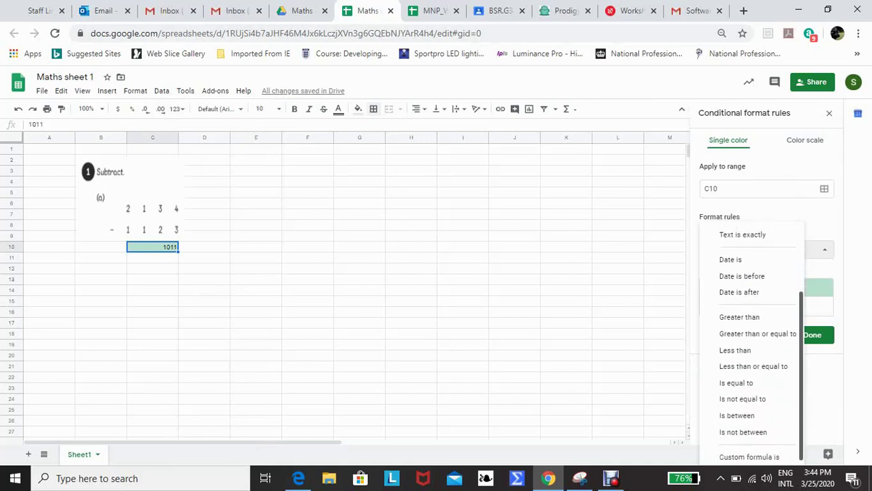
left_click(737, 379)
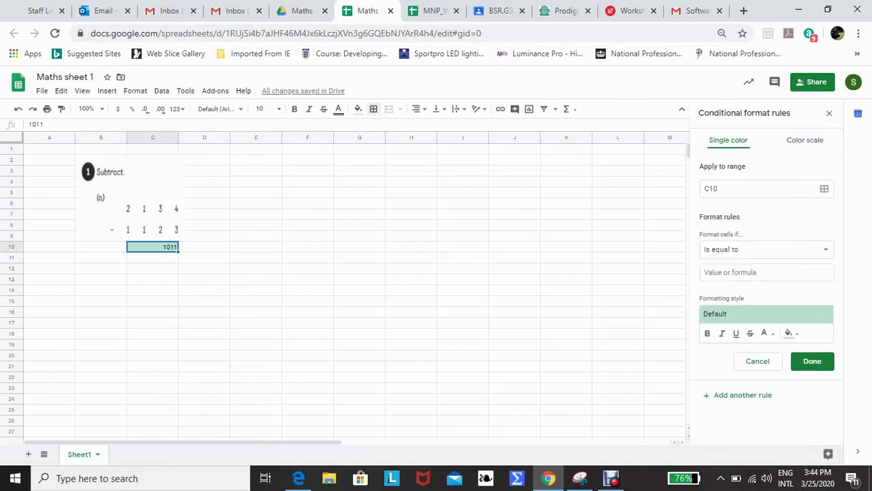
left_click(766, 272)
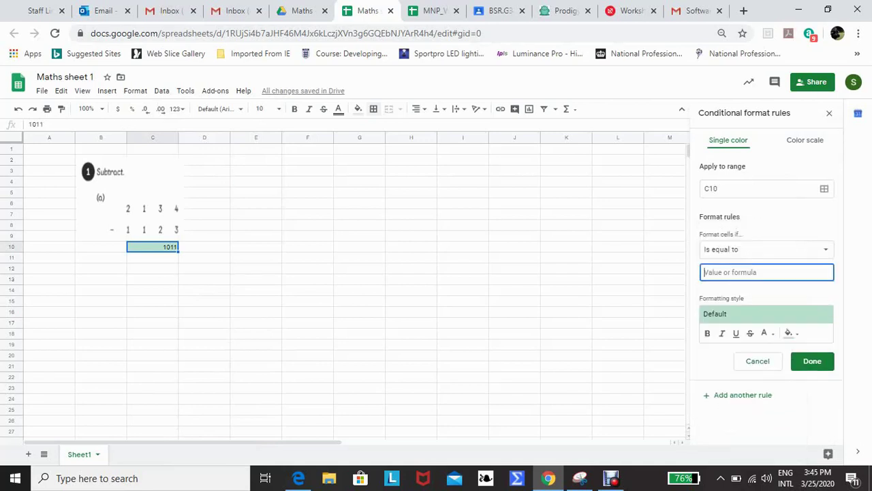
type("1011")
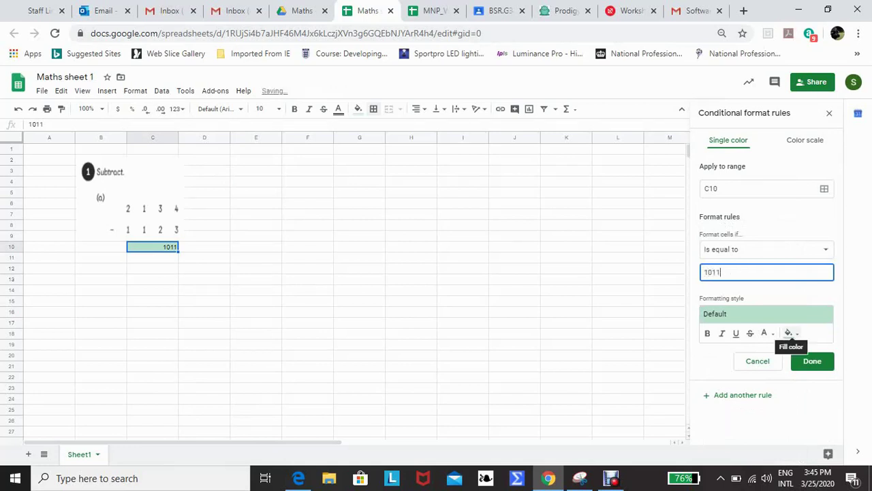
left_click(789, 333)
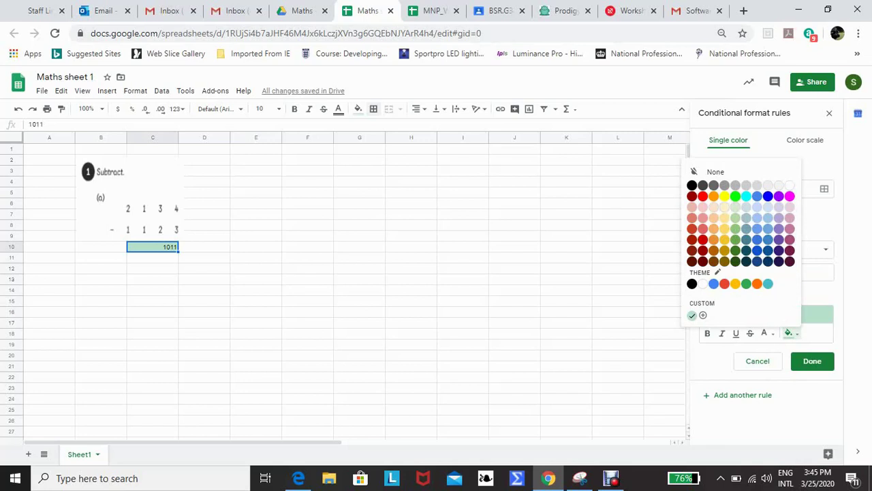
left_click(736, 195)
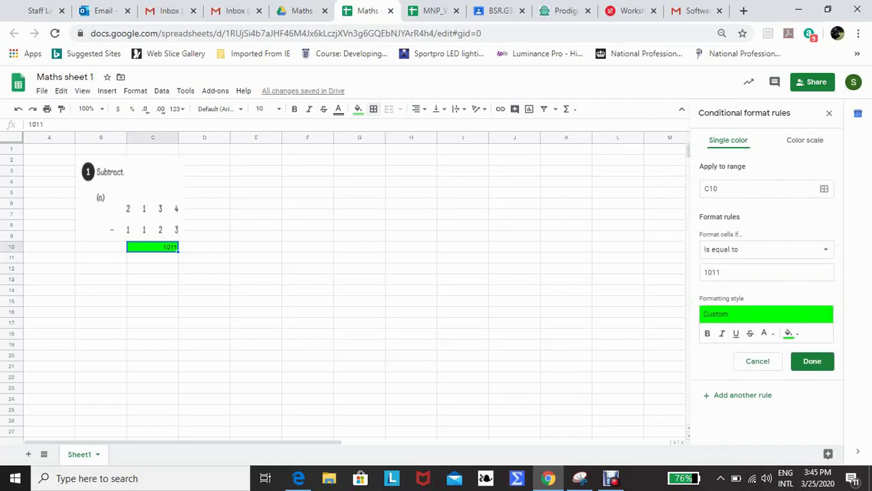
Add a second conditional format rule for C10 that fills the cell red when its value is not equal to 1011.
left_click(767, 249)
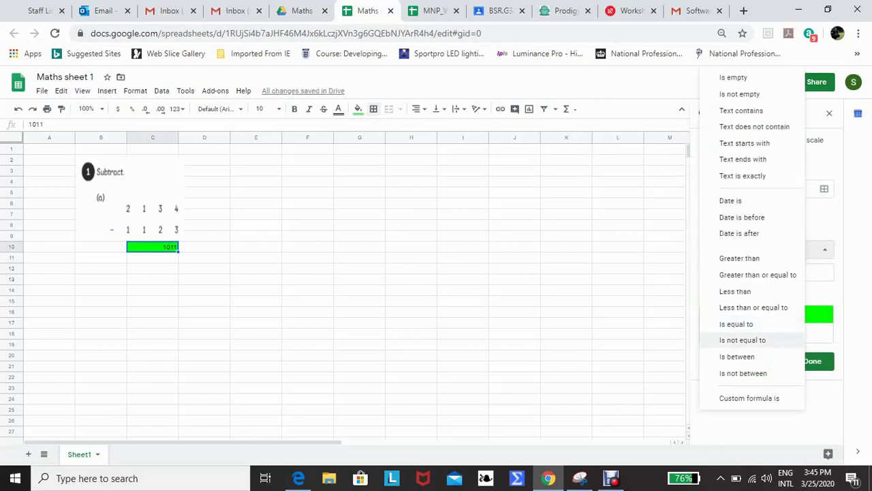
left_click(743, 340)
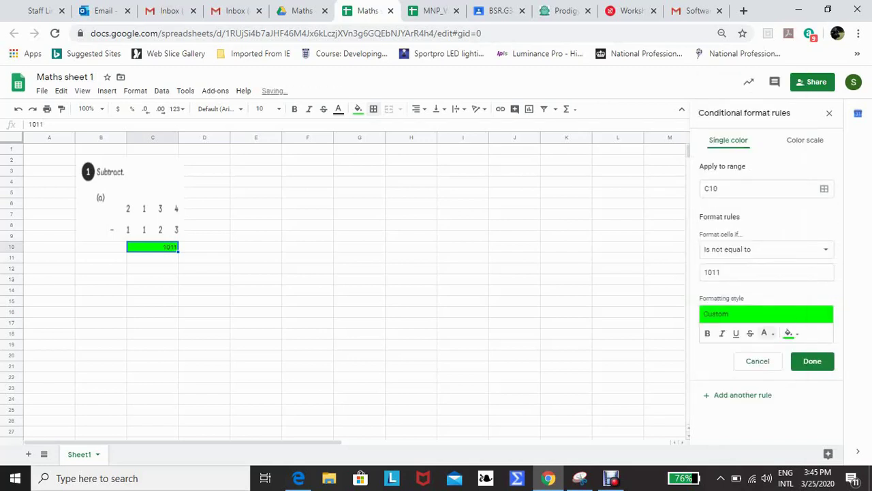
left_click(790, 333)
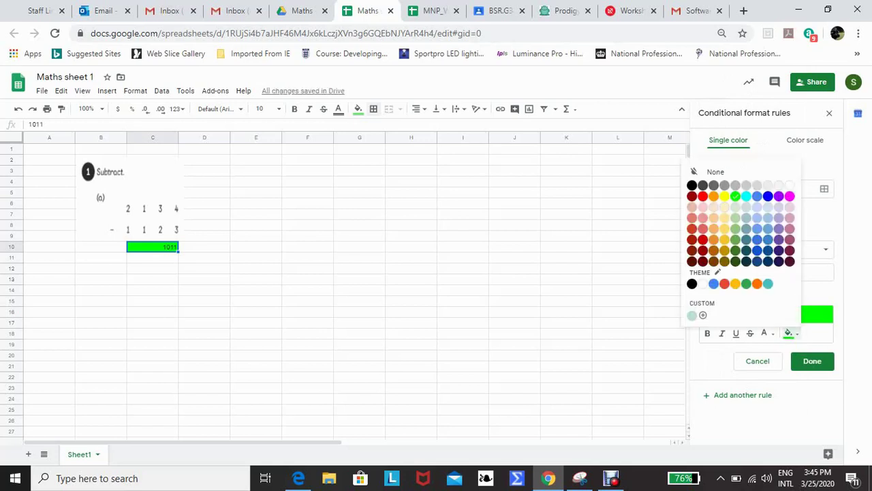
left_click(702, 196)
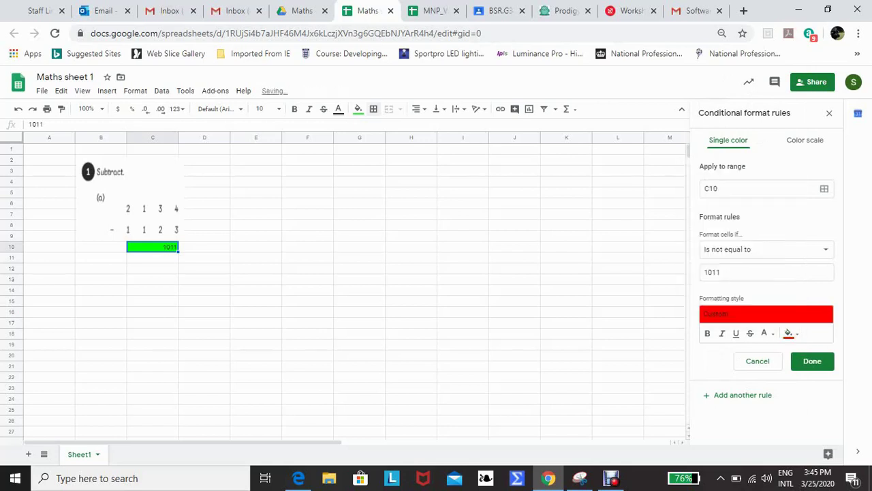
left_click(813, 361)
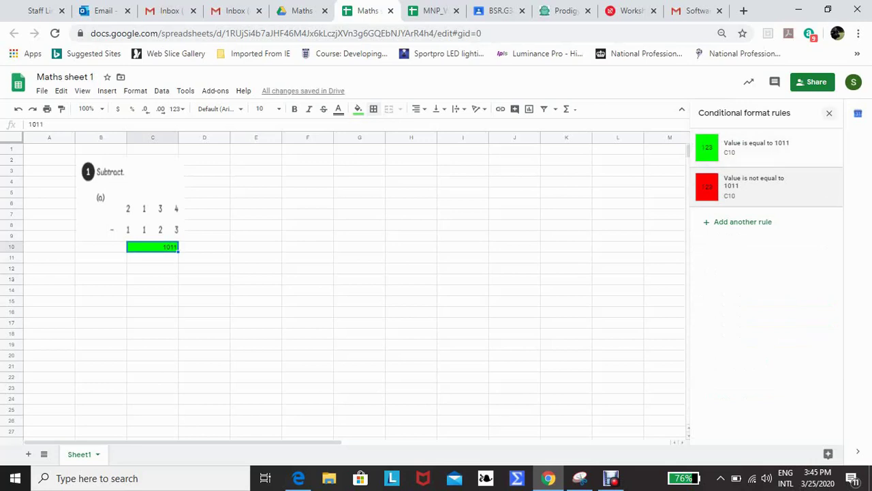
Close the conditional format rules and clear the answer from cell C10.
left_click(830, 113)
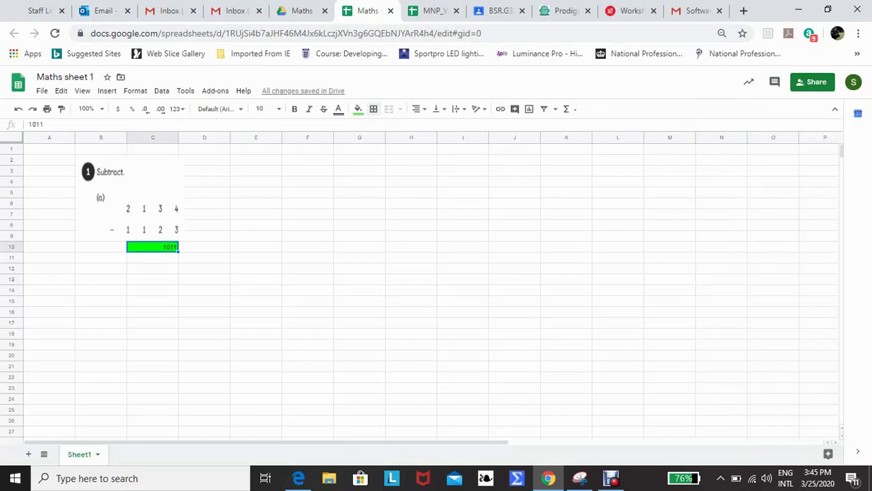
key("Delete")
key("Down")
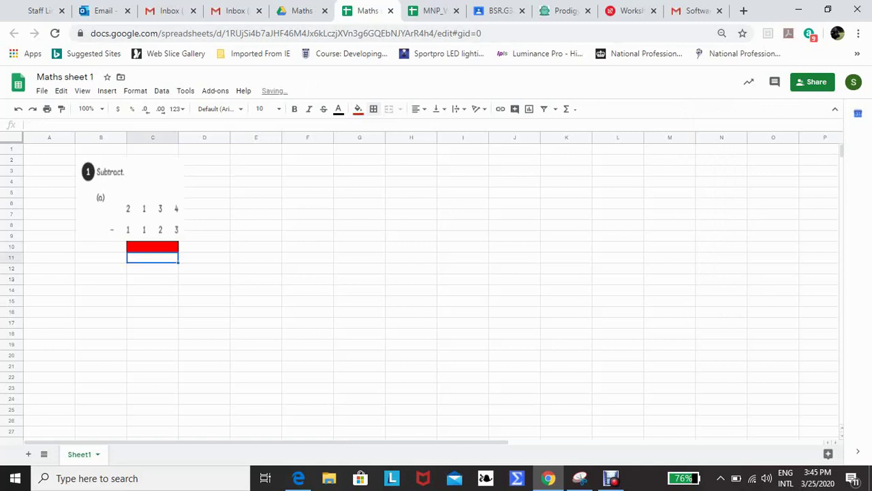
left_click(205, 290)
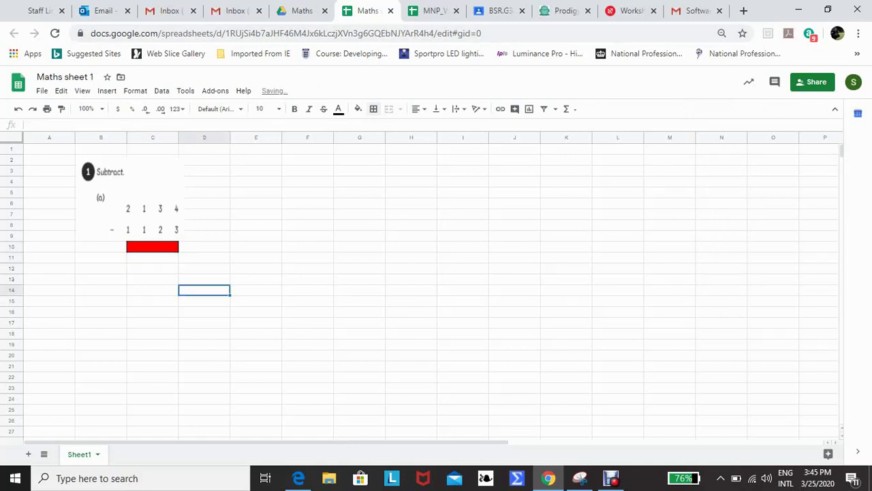
Switch to the MNP_WS9_1 sheet and enter 1011 in cell B10 as the answer to question a.
key("ctrl+Tab")
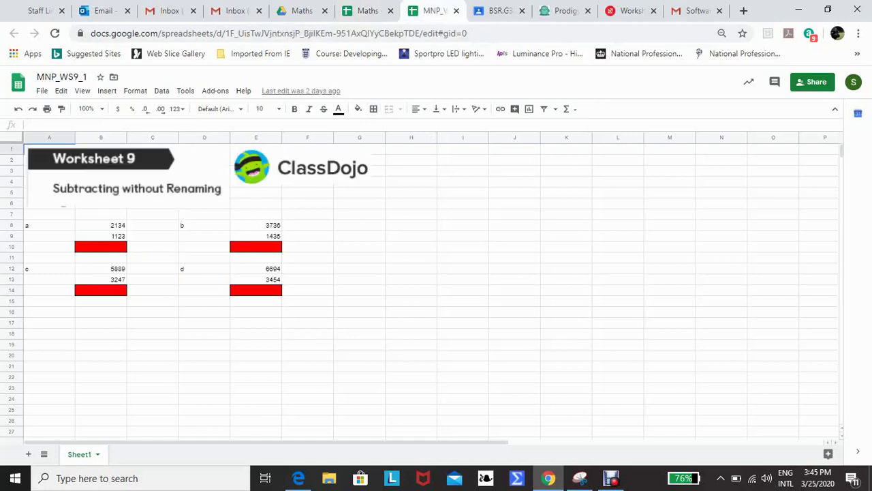
left_click(100, 247)
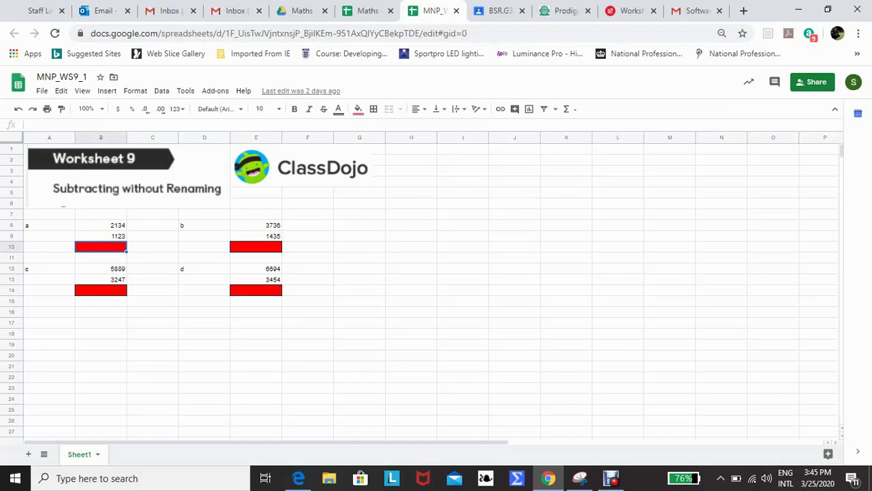
type("1011")
key("Return")
Enter 2632 in cell B14 as the answer to question c.
key("Down")
key("Down")
key("Down")
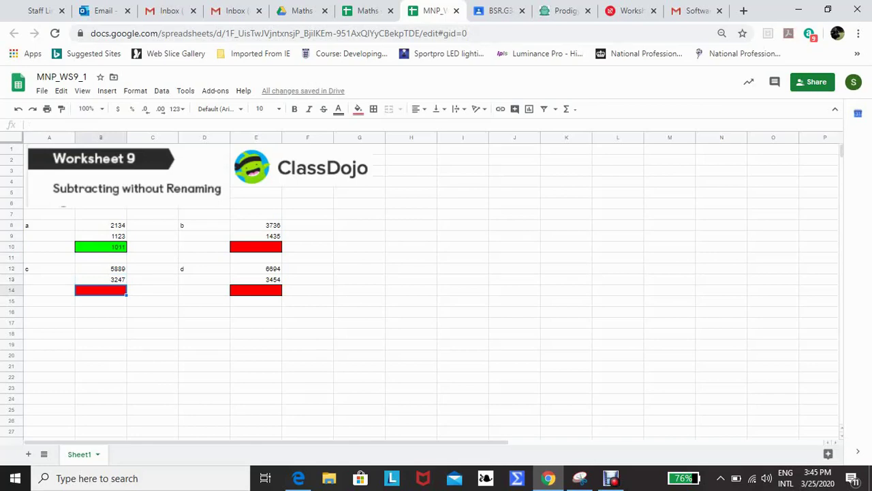
type("2632")
key("Return")
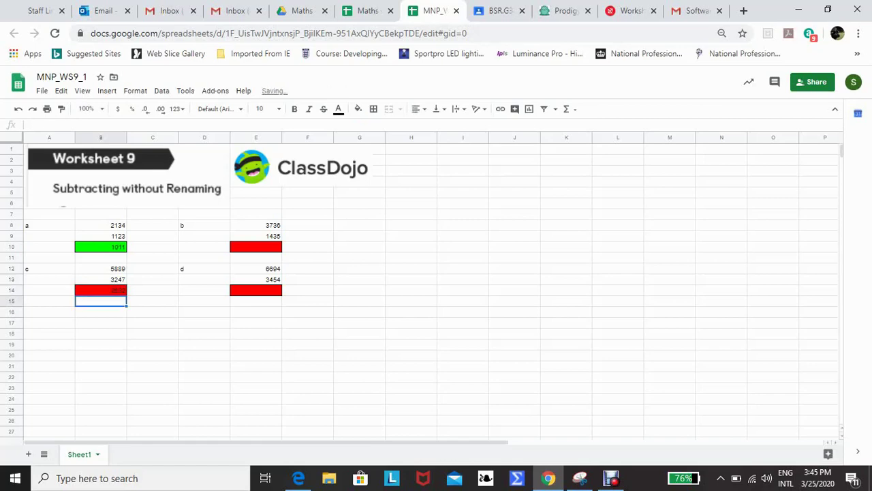
key("Right")
key("Right")
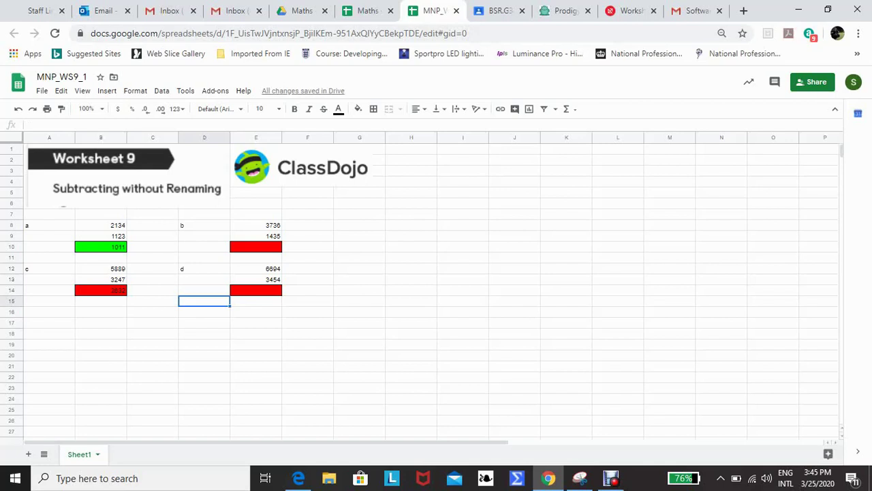
key("Left")
key("Left")
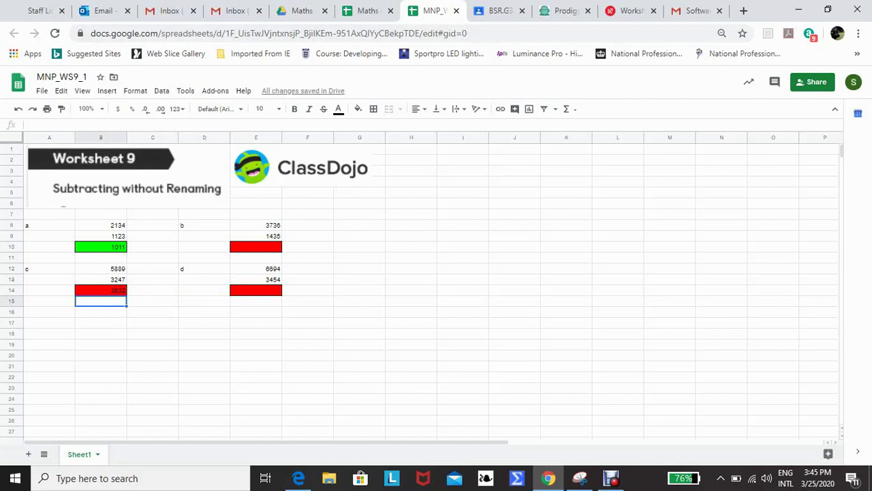
Correct the answer to question c in B14 to 2642 and select question b's answer cell E10.
key("Up")
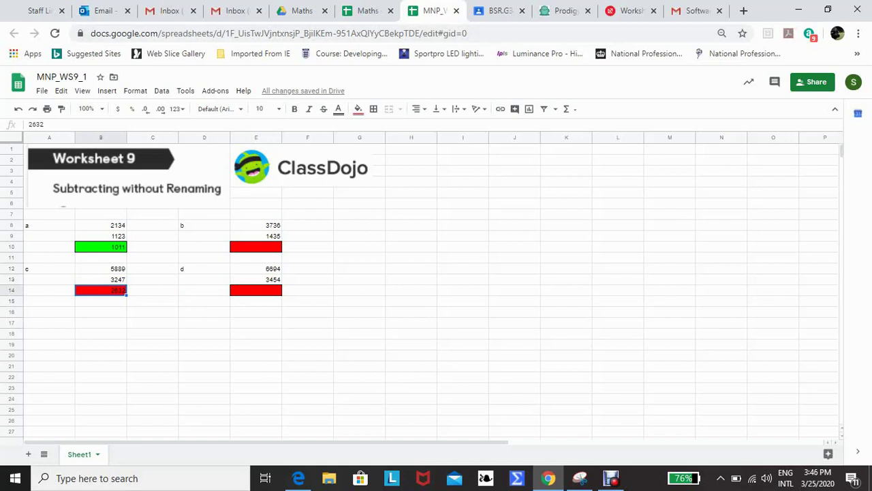
type("2642")
key("Return")
key("Right")
key("Right")
key("Right")
key("Up")
key("Up")
key("Up")
key("Up")
key("Up")
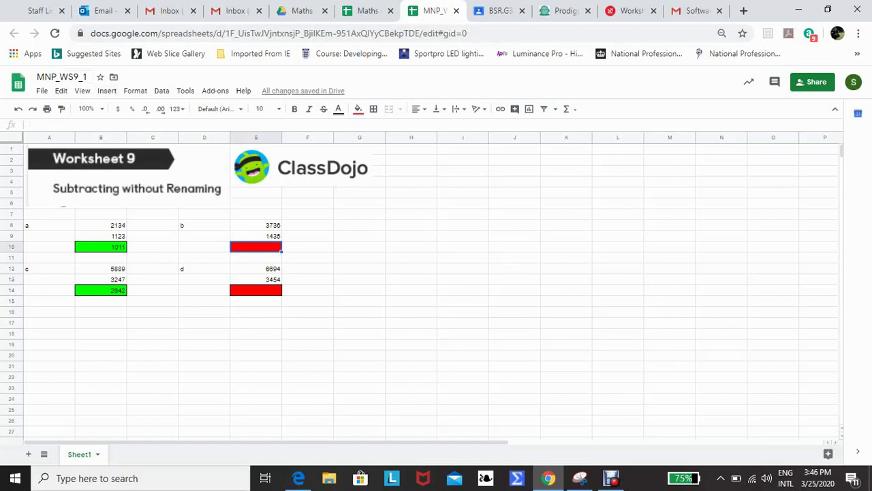
left_click(42, 90)
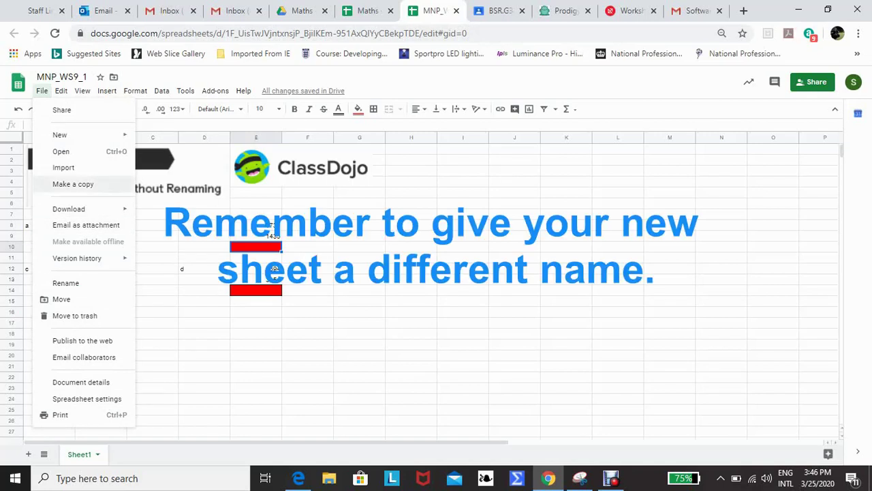
left_click(411, 247)
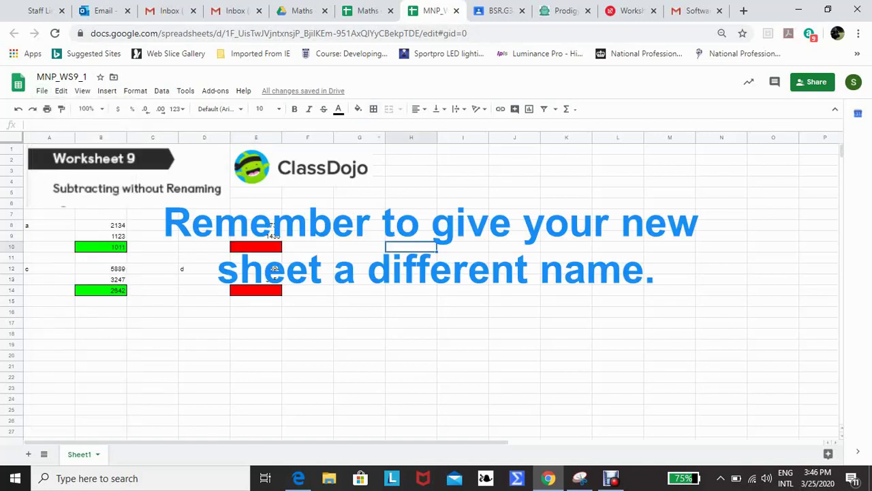
Open the MNP_WS9_2 worksheet from the Maths folder in Google Drive.
left_click(302, 10)
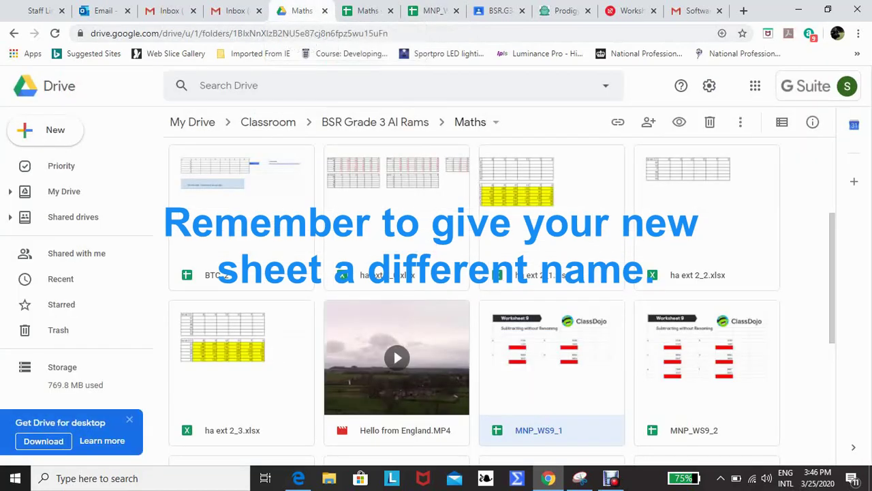
double_click(707, 372)
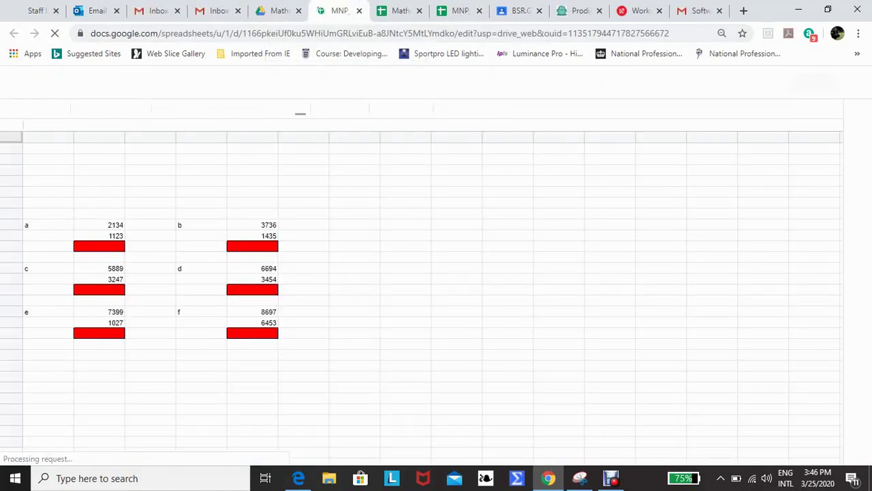